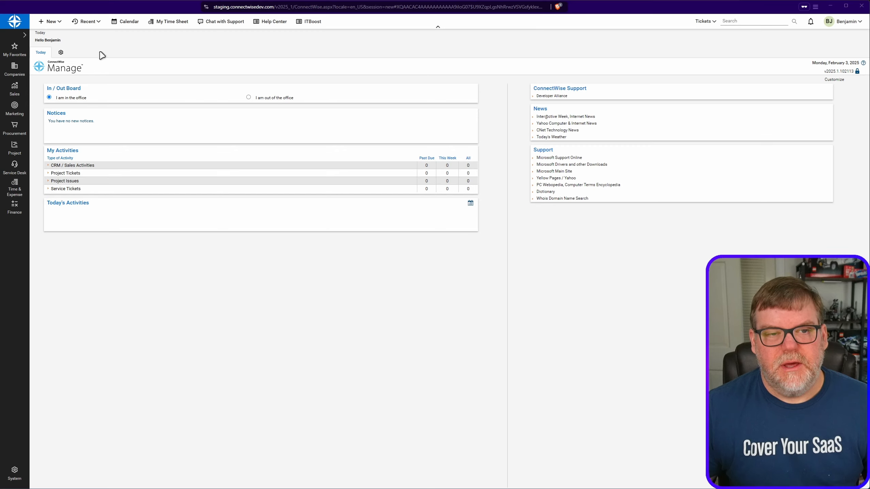
# Search the company list for "rey" and open the Reynholm Industries record
pyautogui.click(14, 68)
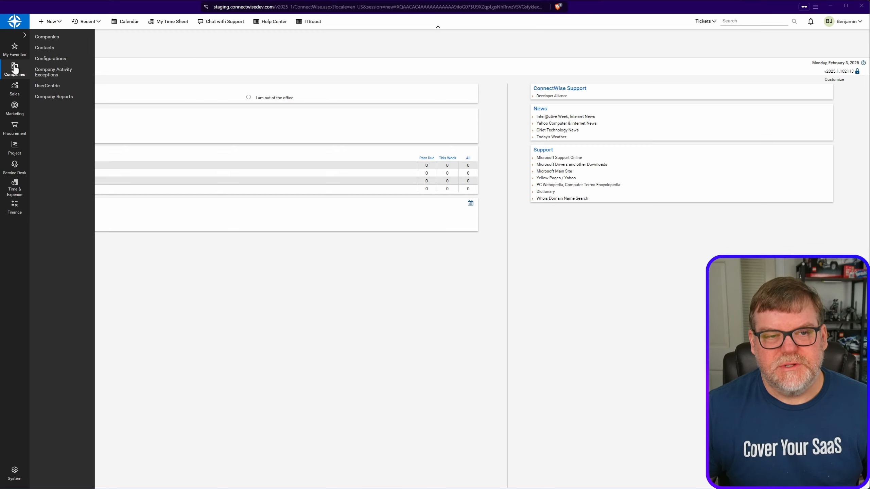
pyautogui.click(55, 36)
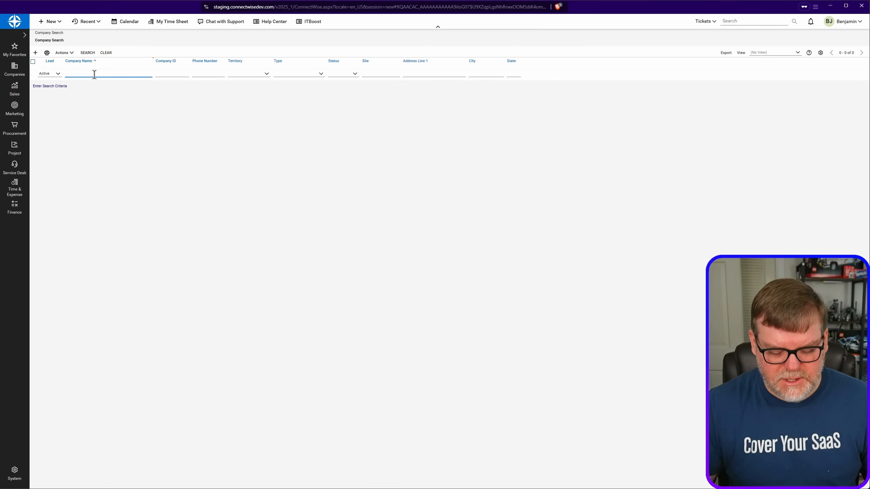
pyautogui.write('rey')
pyautogui.press('Return')
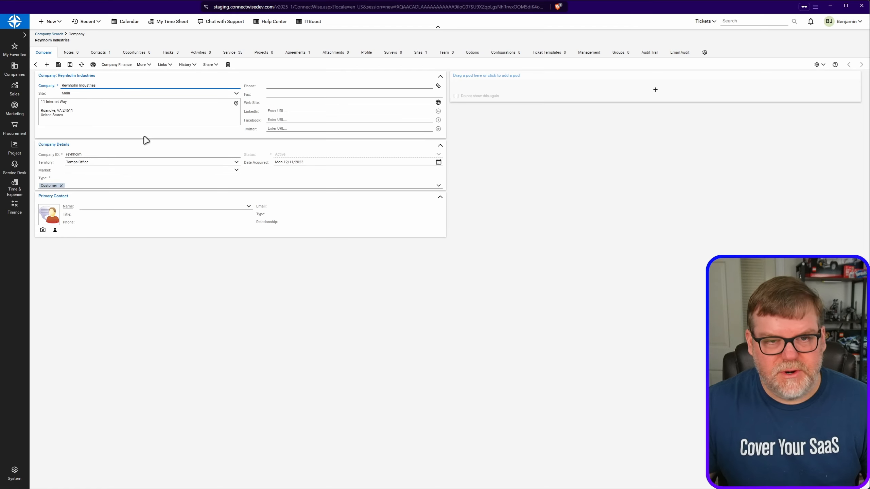
# Open Reynholm Industries' SaaS Alerts Monitoring Service agreement and examine its SaaS Alerts addition
pyautogui.click(296, 53)
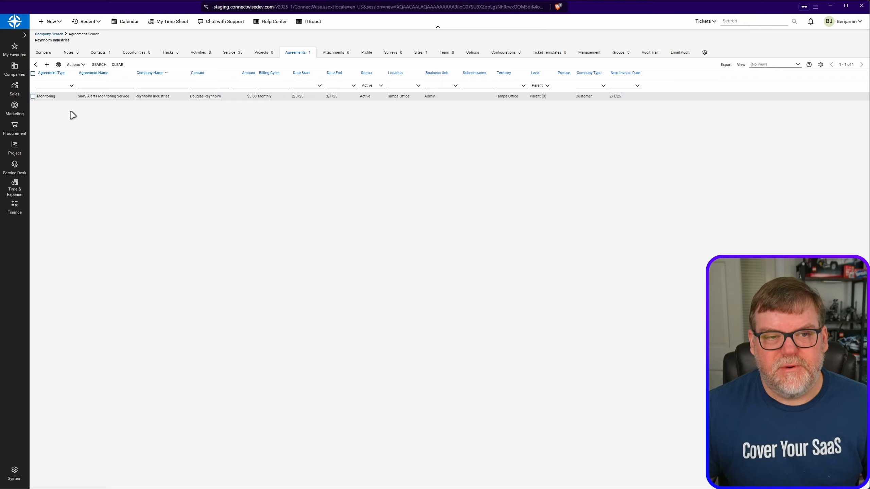
pyautogui.click(51, 97)
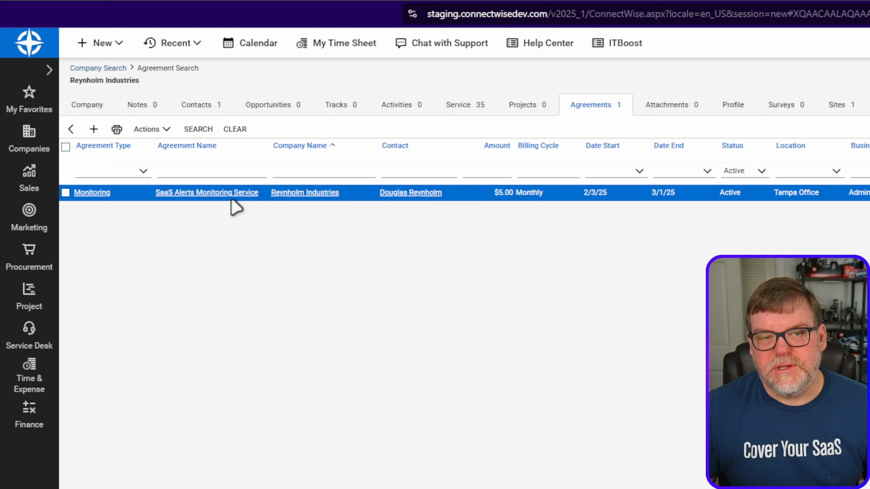
pyautogui.click(220, 196)
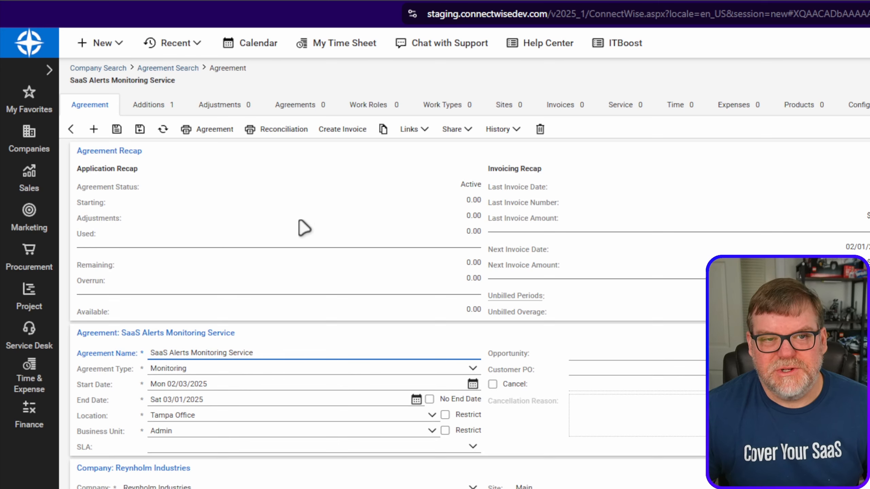
pyautogui.click(150, 106)
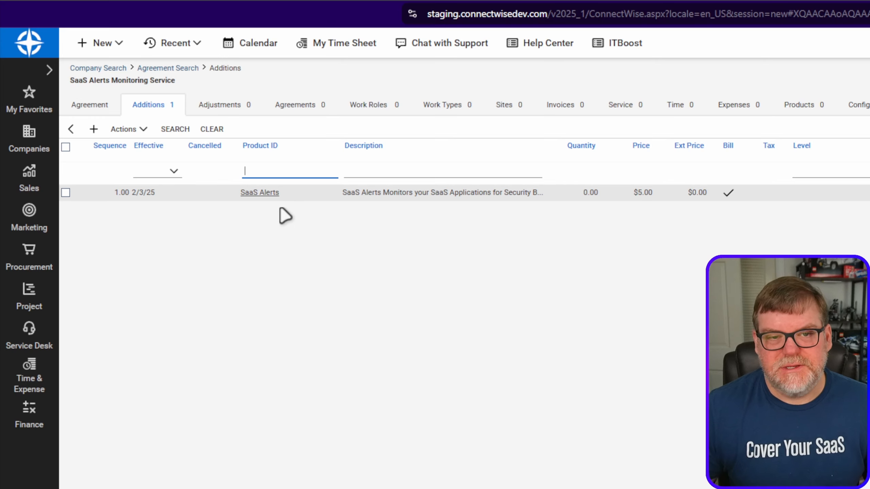
pyautogui.click(265, 198)
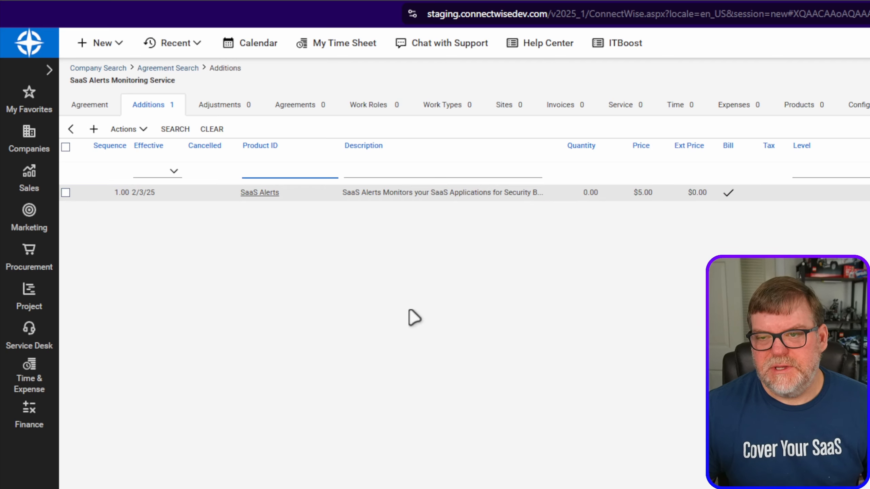
pyautogui.click(259, 199)
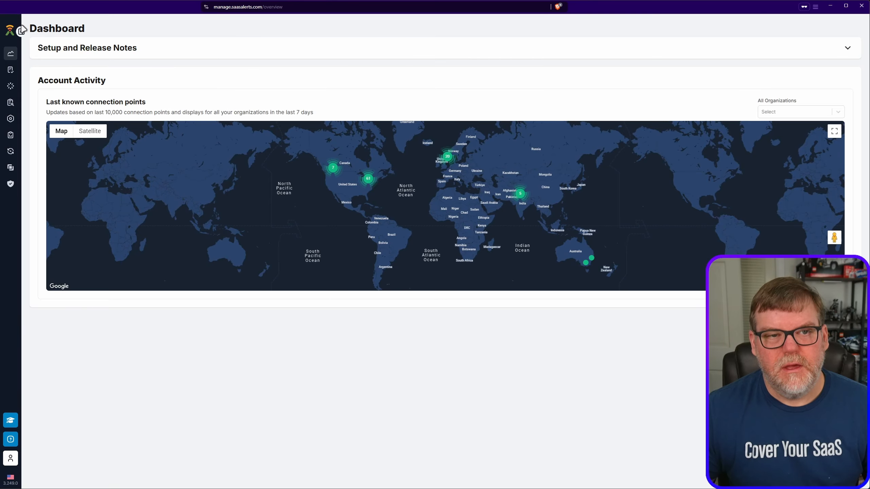
# Switch to SaaS Alerts and open the existing Connectwise integration in the PSA & Email settings for editing
pyautogui.click(20, 32)
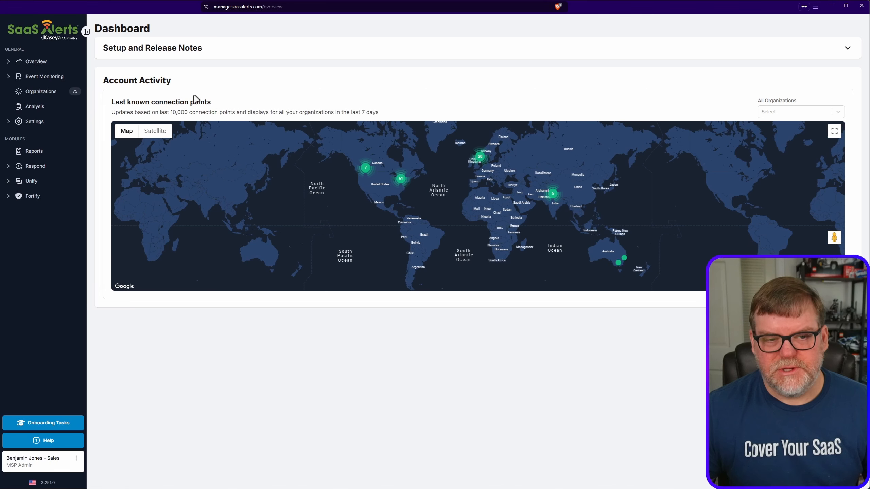
pyautogui.click(53, 126)
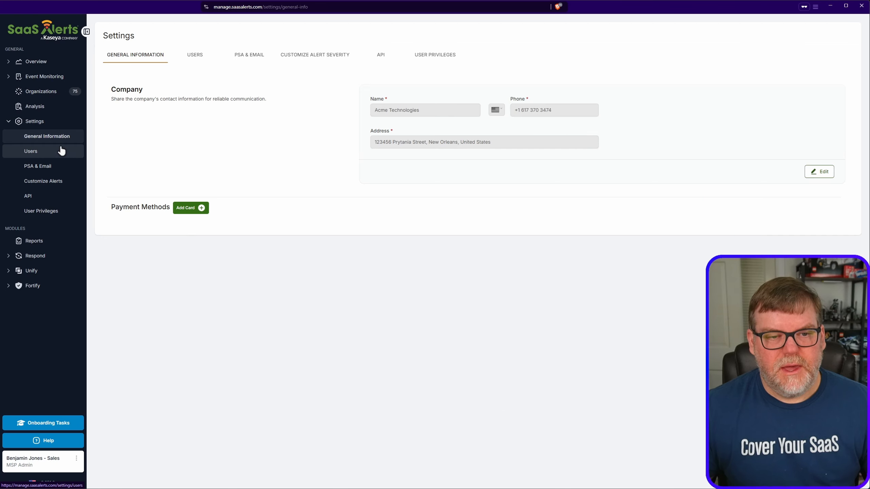
pyautogui.click(53, 167)
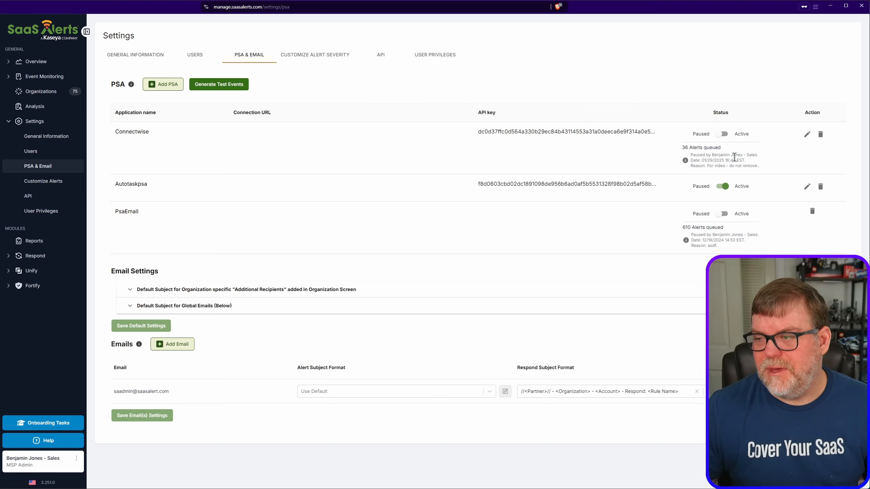
pyautogui.click(808, 135)
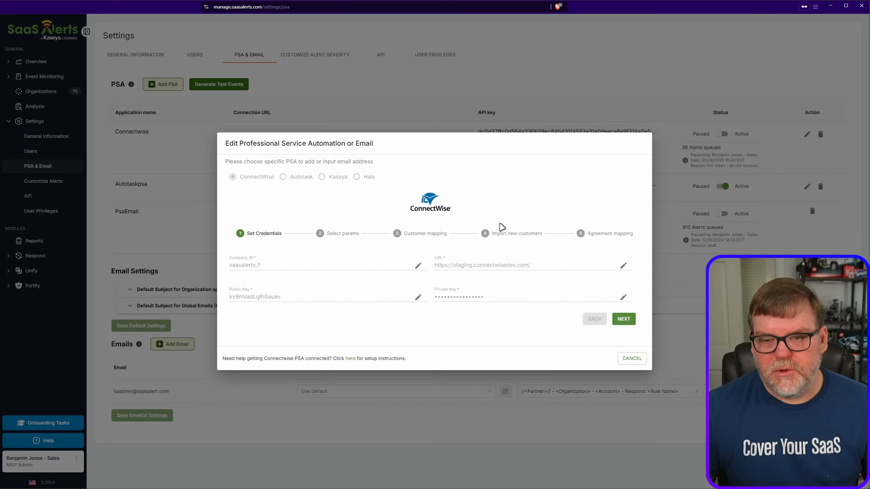
# Keep the stored credentials and set the critical ticket priority to Priority 1 - Emergency Response
pyautogui.click(627, 322)
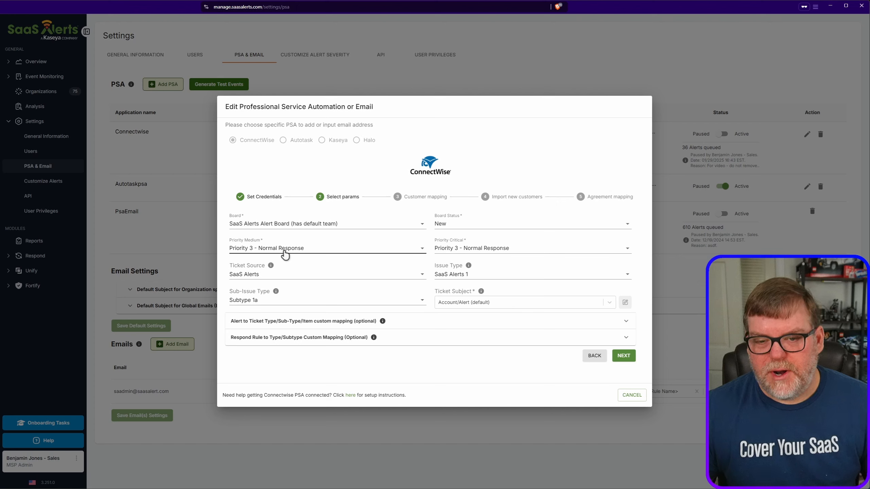
pyautogui.click(297, 250)
pyautogui.click(509, 379)
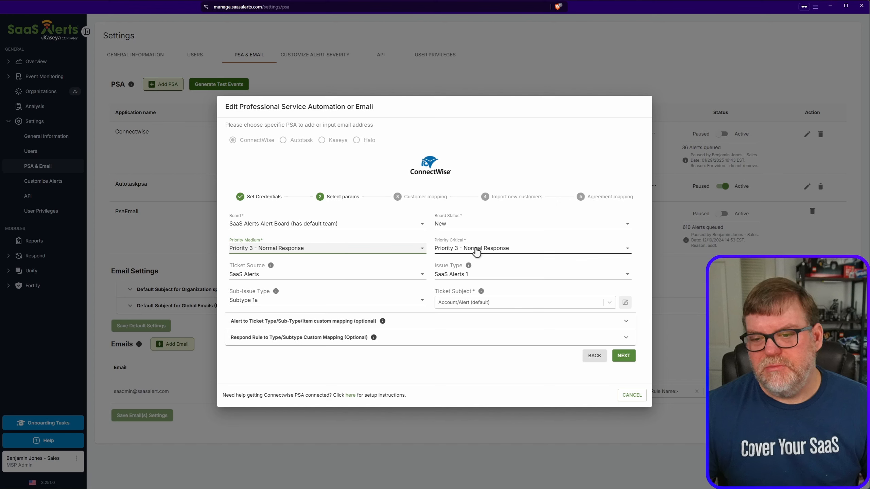
pyautogui.click(478, 249)
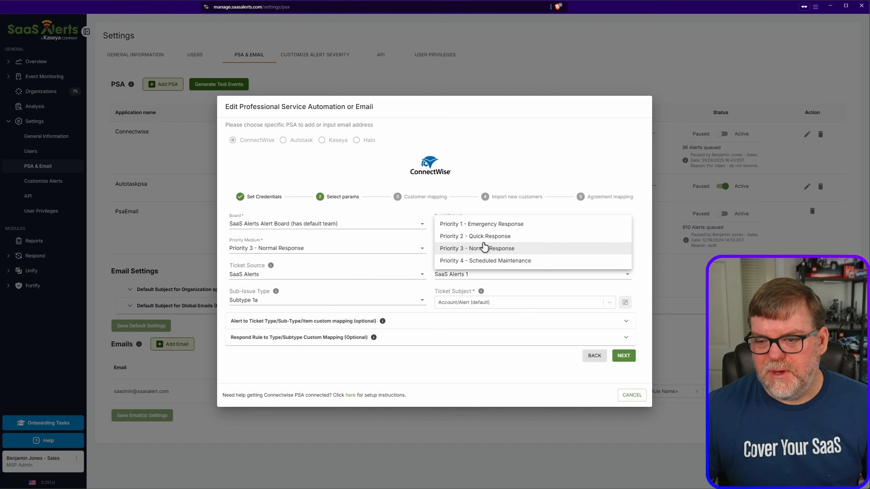
pyautogui.click(491, 223)
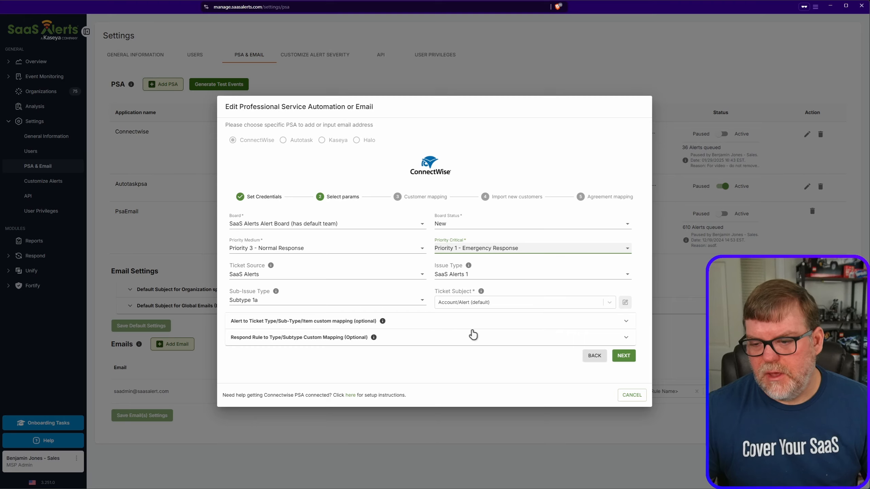
# Proceed to customer mapping and add Imported to the company status filter
pyautogui.click(623, 356)
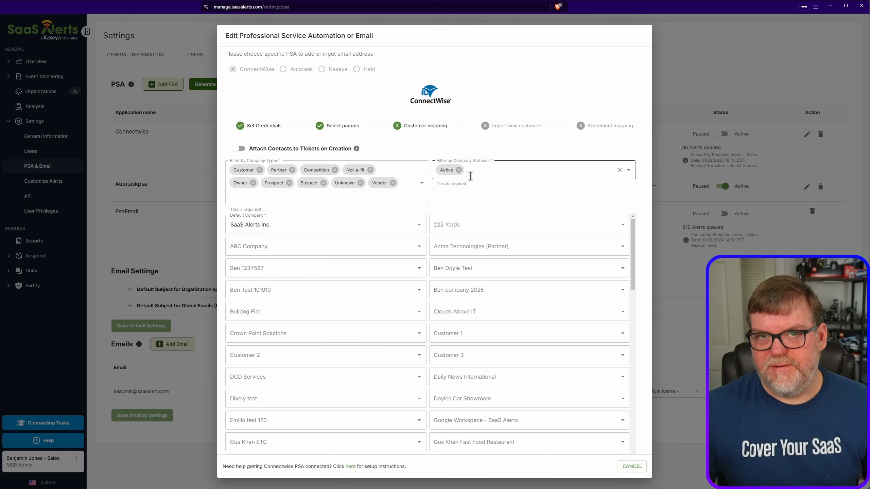
pyautogui.click(500, 170)
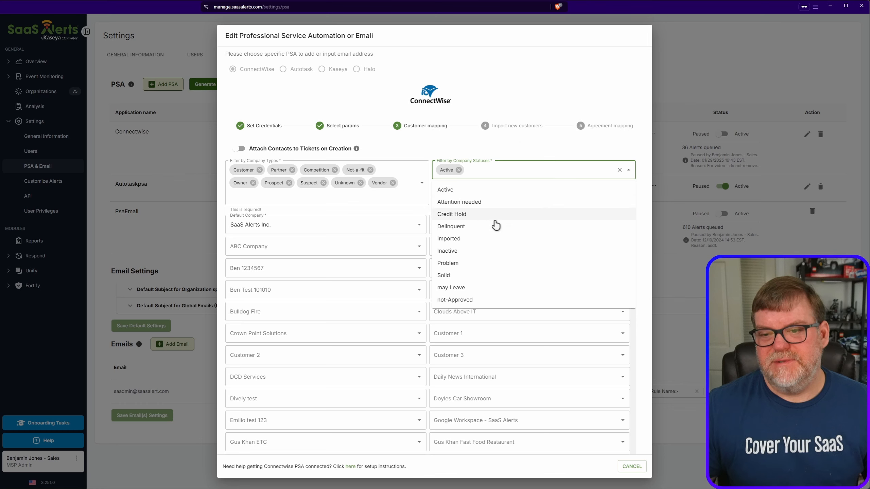
pyautogui.click(465, 239)
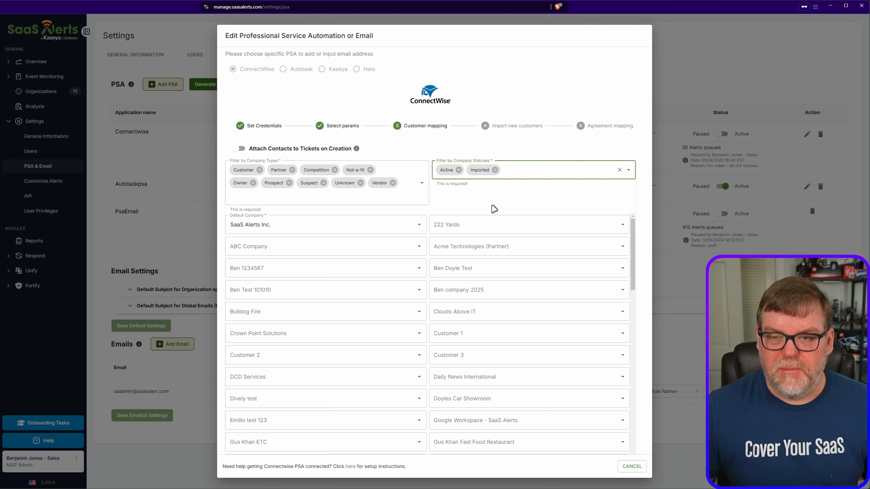
# Examine the customer mapping list and the ConnectWise companies available for Reynholm Industries
pyautogui.scroll(-15, 487, 324)
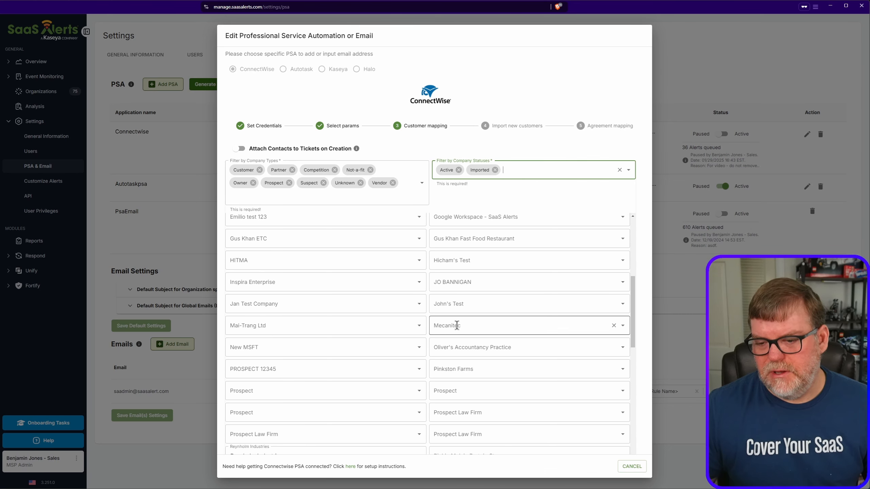
pyautogui.scroll(3, 496, 324)
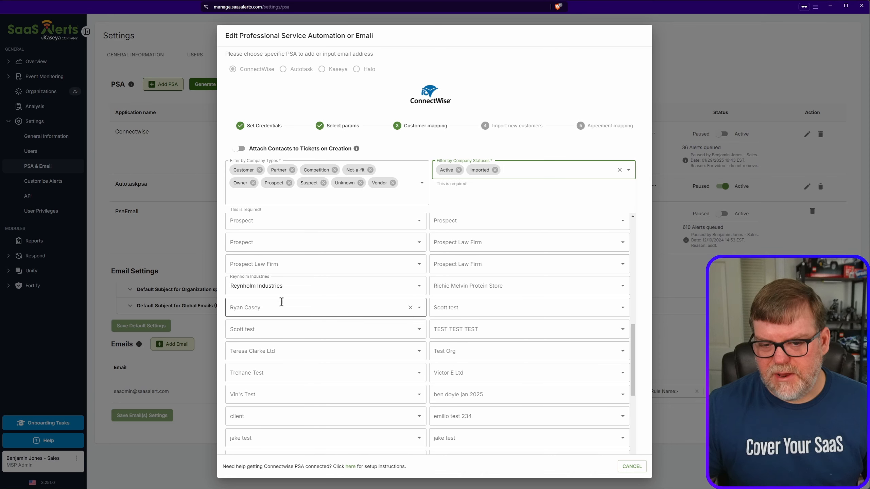
pyautogui.click(349, 284)
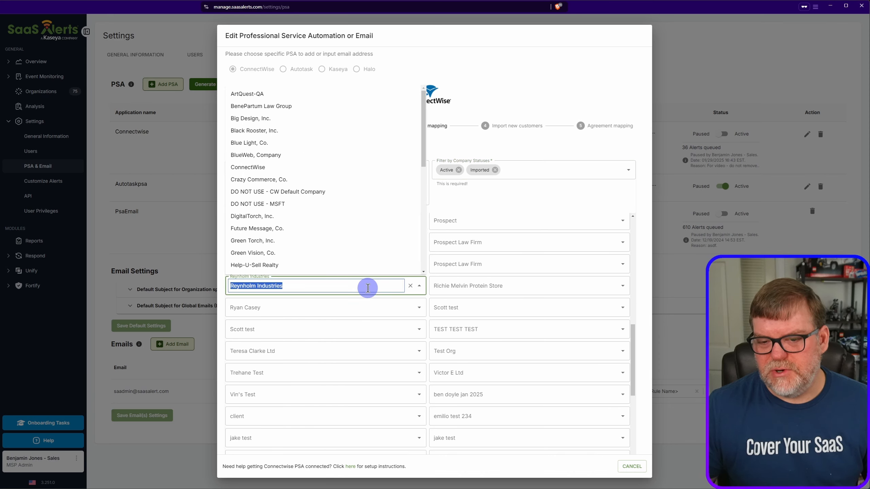
pyautogui.scroll(-3, 305, 261)
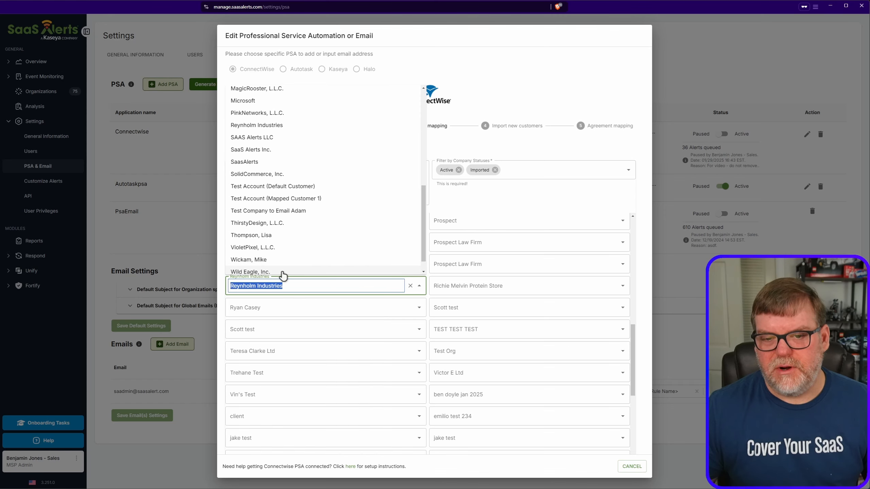
pyautogui.click(537, 74)
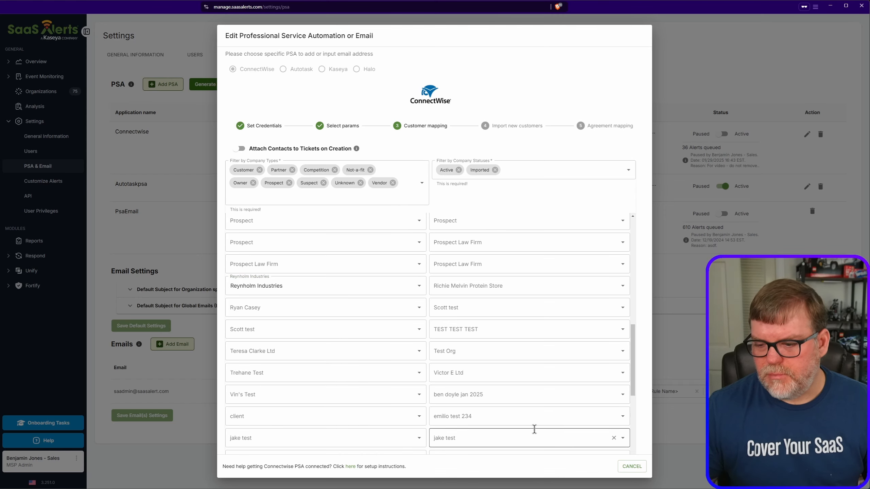
pyautogui.scroll(-8, 534, 430)
pyautogui.scroll(-2, 579, 438)
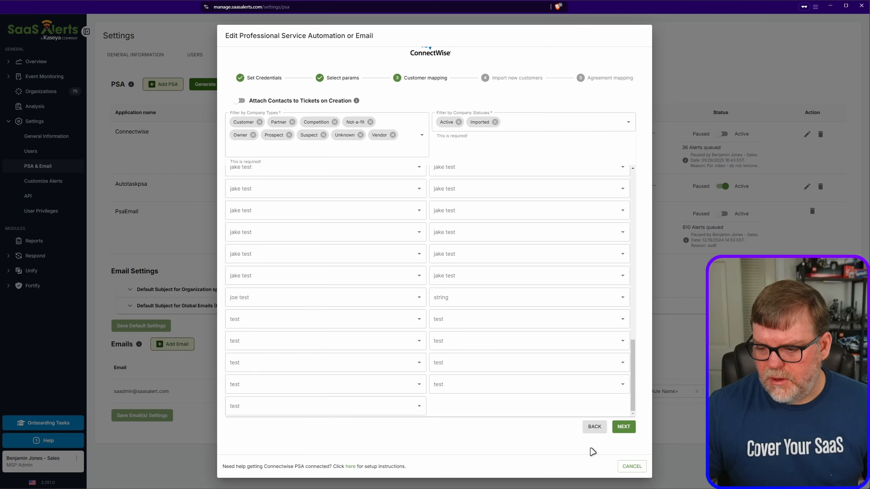
# Proceed to agreement mapping without importing any new customers, and enable Agreement Mapping and User Count
pyautogui.click(629, 432)
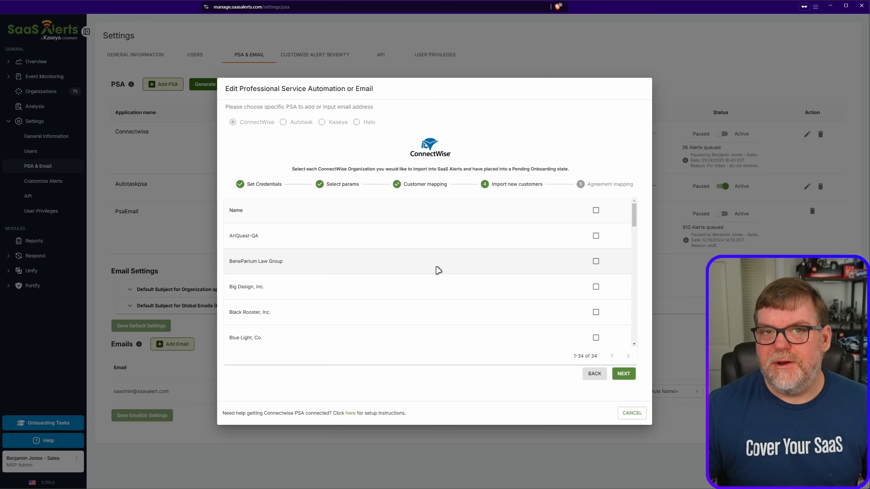
pyautogui.click(623, 374)
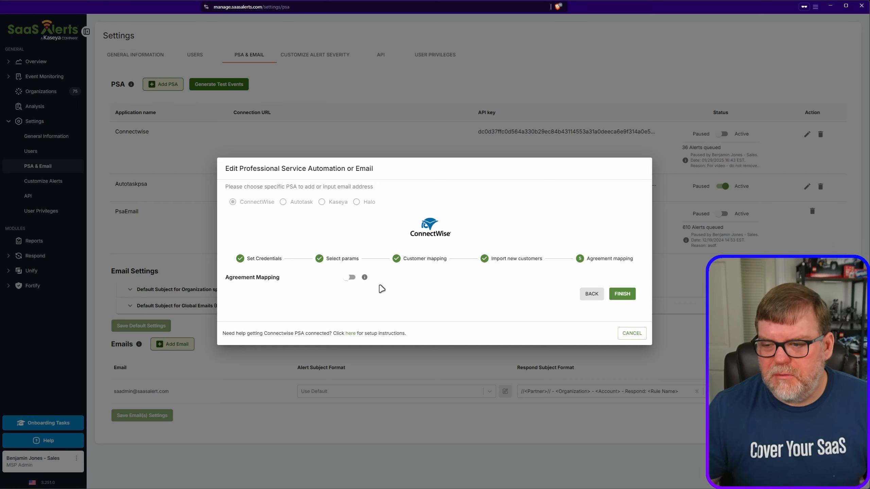
pyautogui.click(351, 278)
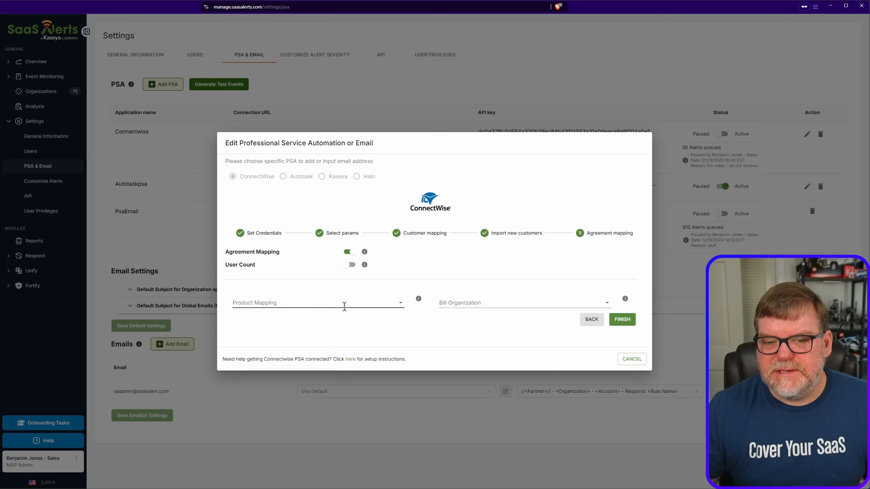
pyautogui.click(350, 266)
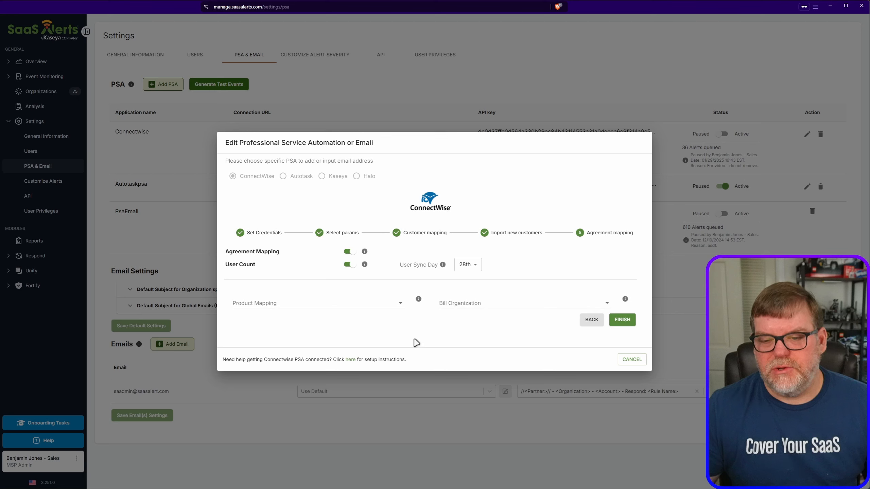
# Map the product to SaaS Security Monitoring (SaaS Alerts) and Reynholm Industries to the SaaS Alerts Monitoring Service agreement
pyautogui.click(400, 304)
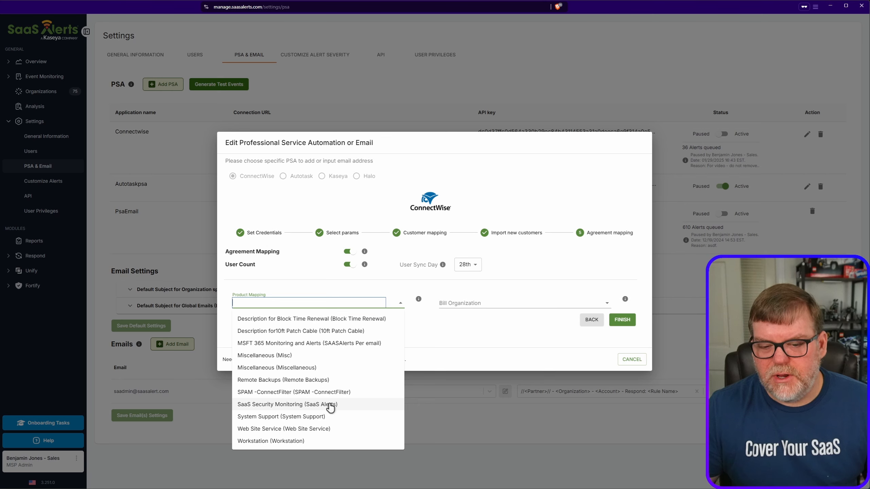
pyautogui.click(318, 405)
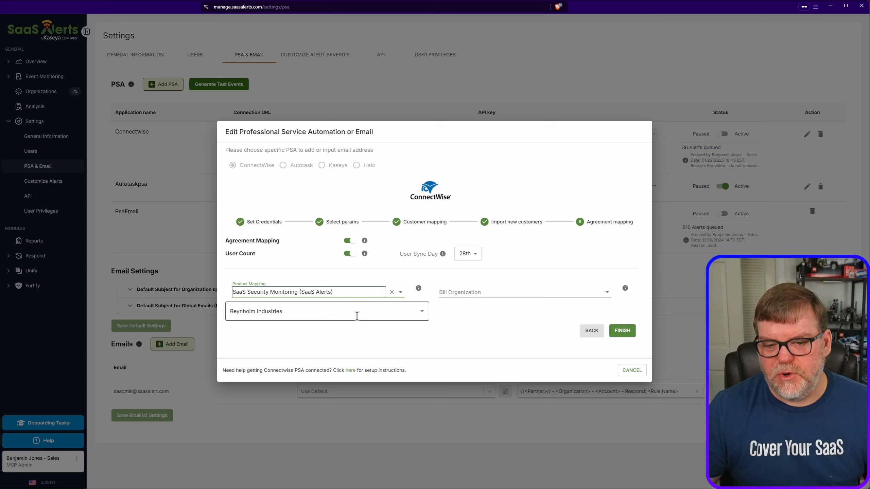
pyautogui.click(269, 313)
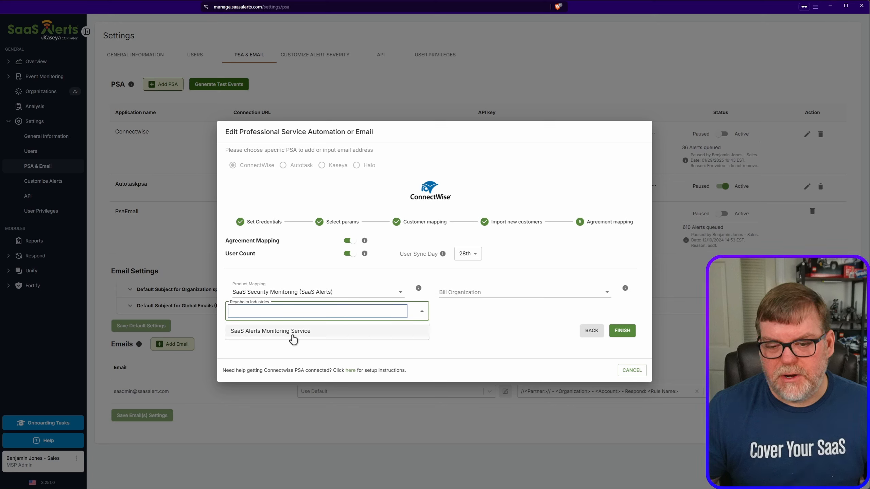
pyautogui.click(307, 332)
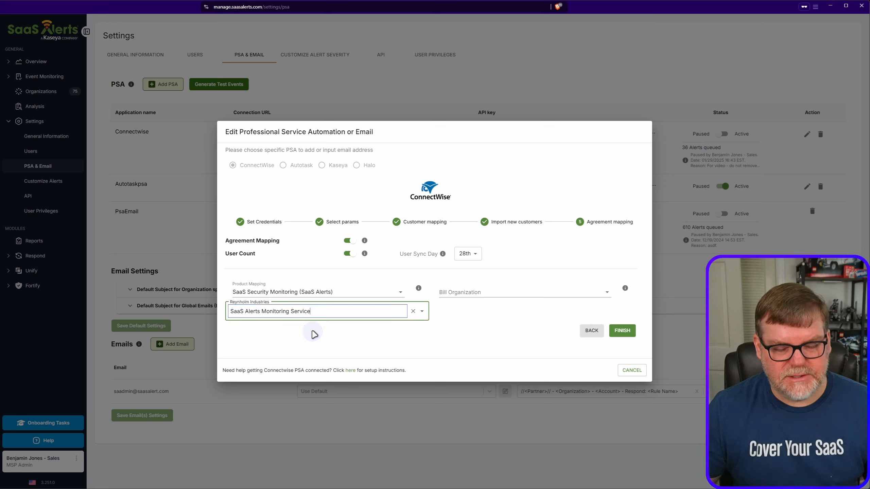
# Set the Bill Organization option to No Charge in the agreement mapping and finish the ConnectWise integration setup
pyautogui.click(477, 293)
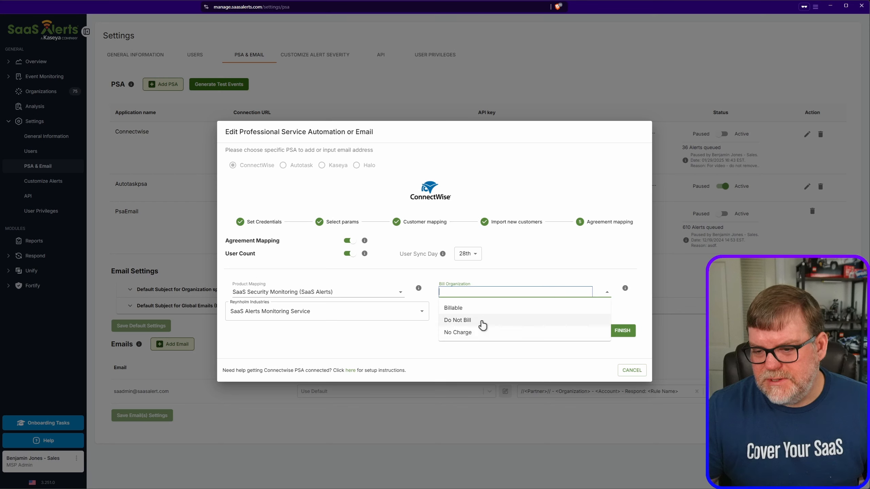
pyautogui.click(459, 333)
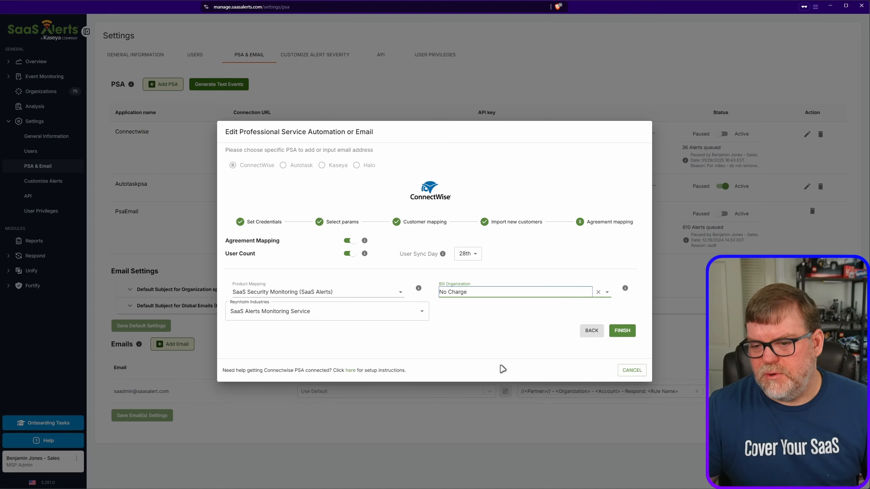
pyautogui.click(622, 331)
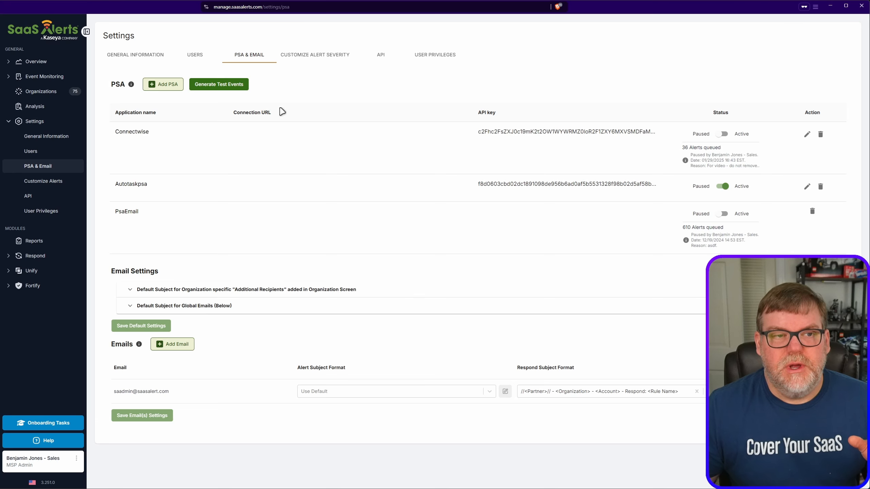
# Switch to ConnectWise to review the agreement's SaaS Alerts addition, and return to SaaS Alerts to check Reynholm Industries' billable users among the organizations
pyautogui.hotkey('alt', 'Tab')
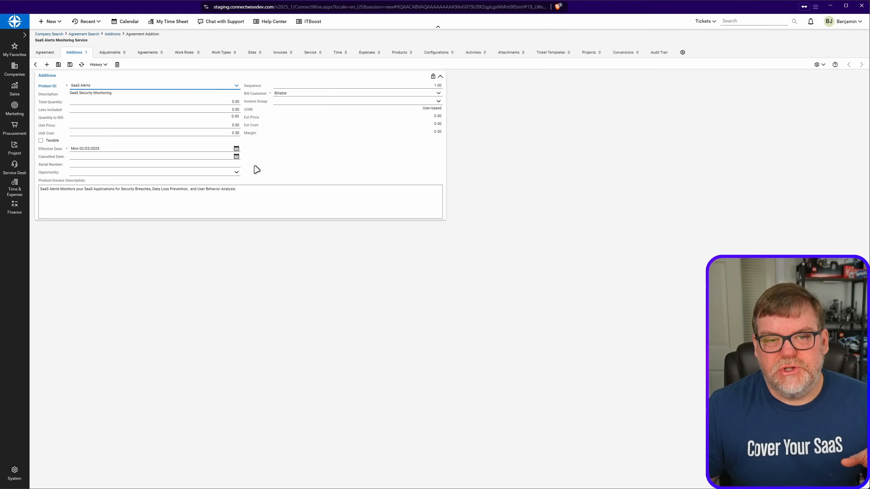
pyautogui.click(47, 65)
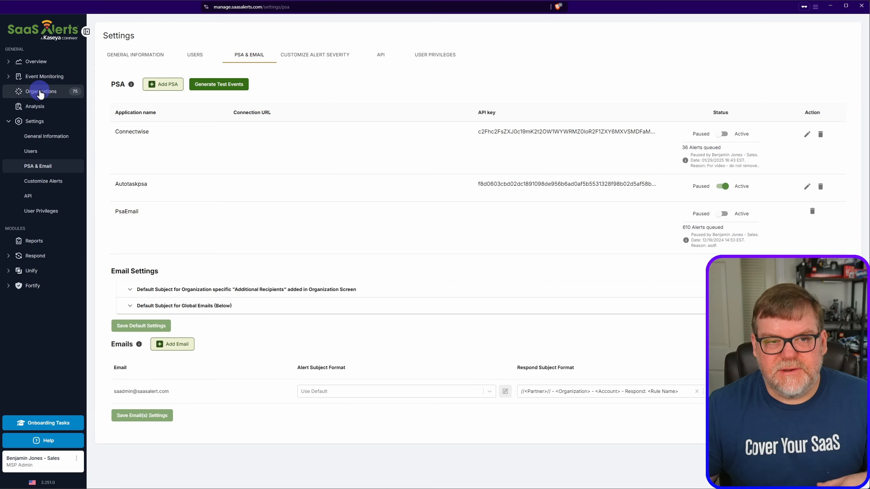
pyautogui.click(39, 92)
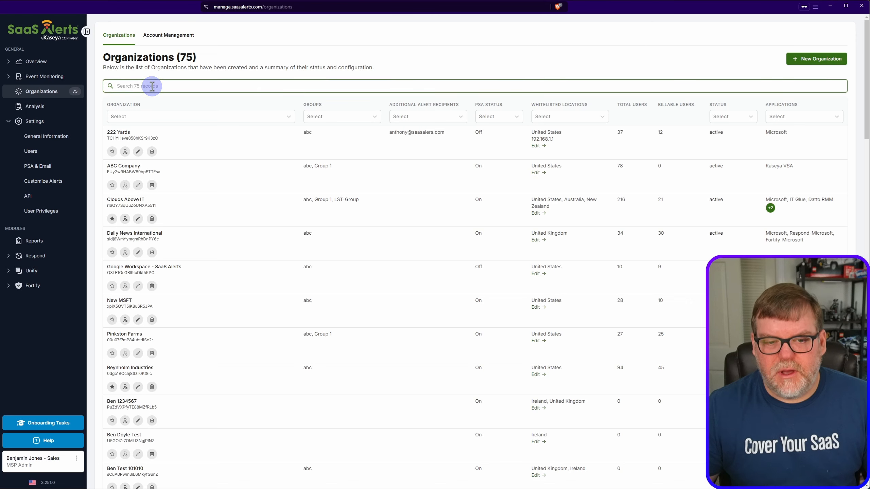
pyautogui.scroll(-4, 168, 316)
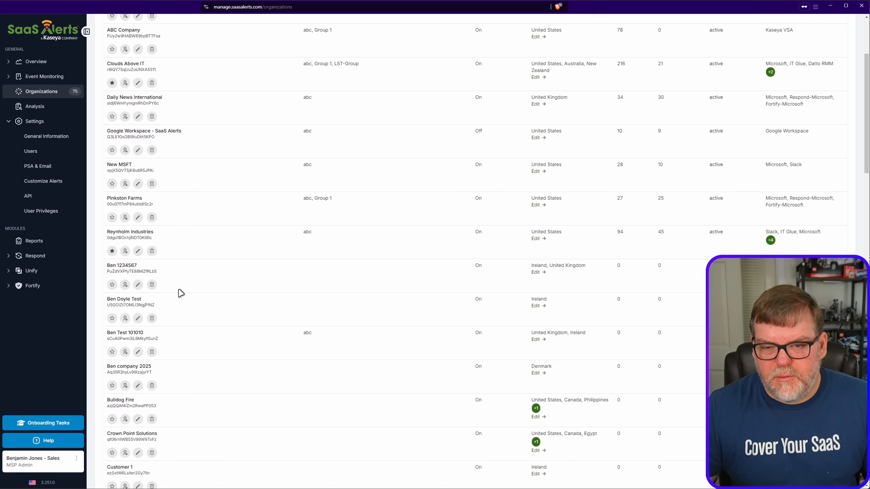
pyautogui.scroll(2, 621, 236)
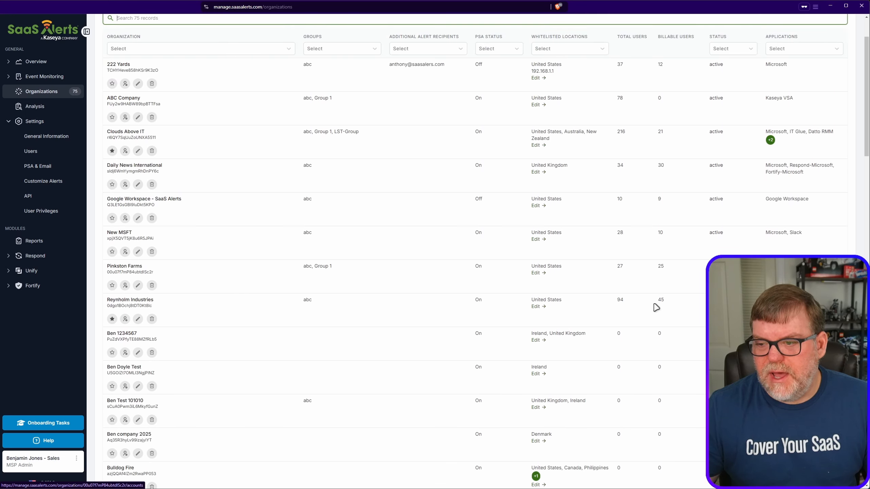